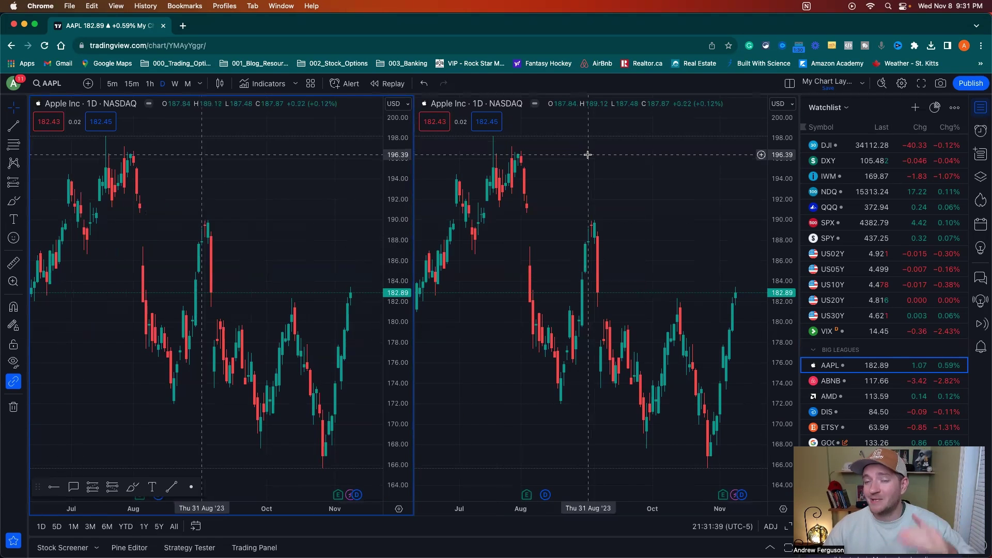
# Try the two-chart stacked layout and return to the two-chart side-by-side layout
pyautogui.click(790, 84)
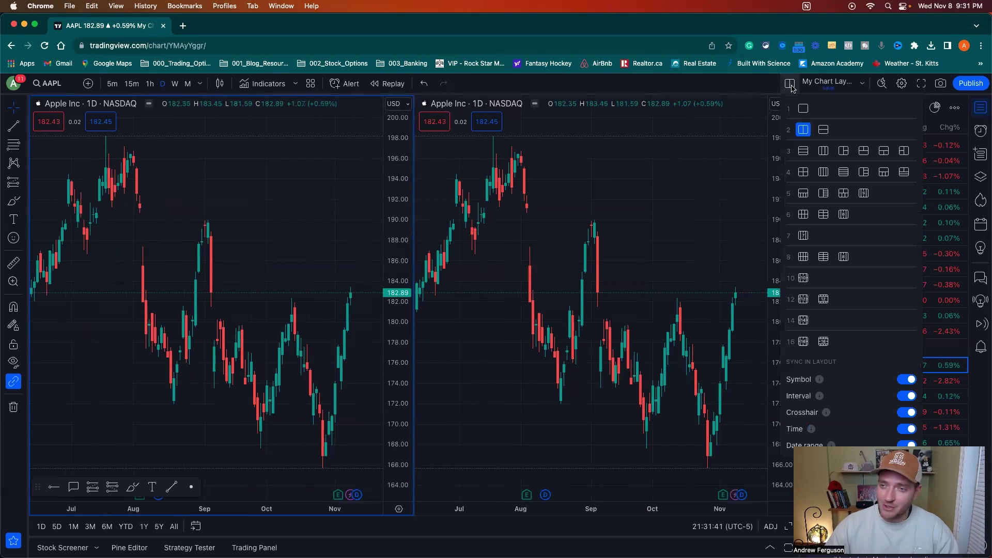
pyautogui.click(824, 130)
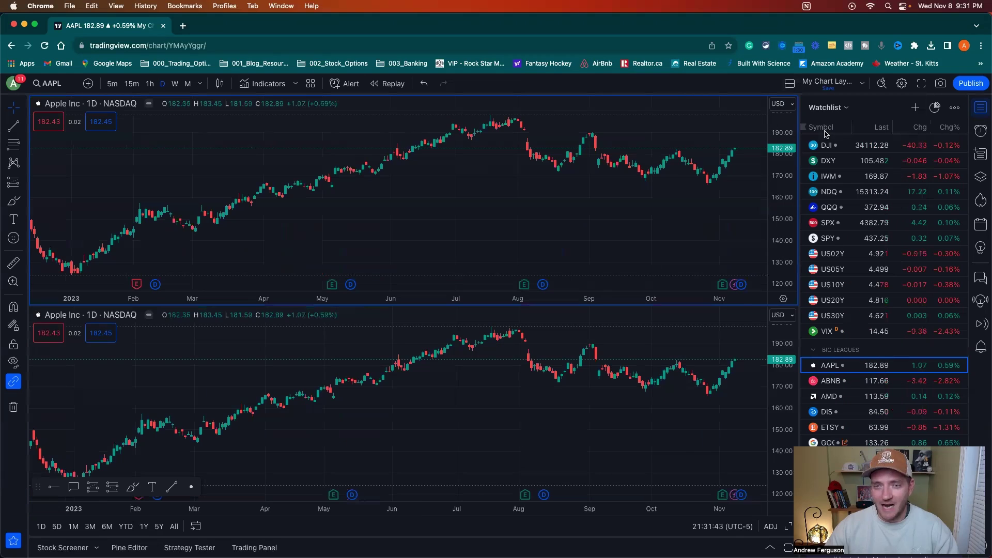
pyautogui.click(787, 85)
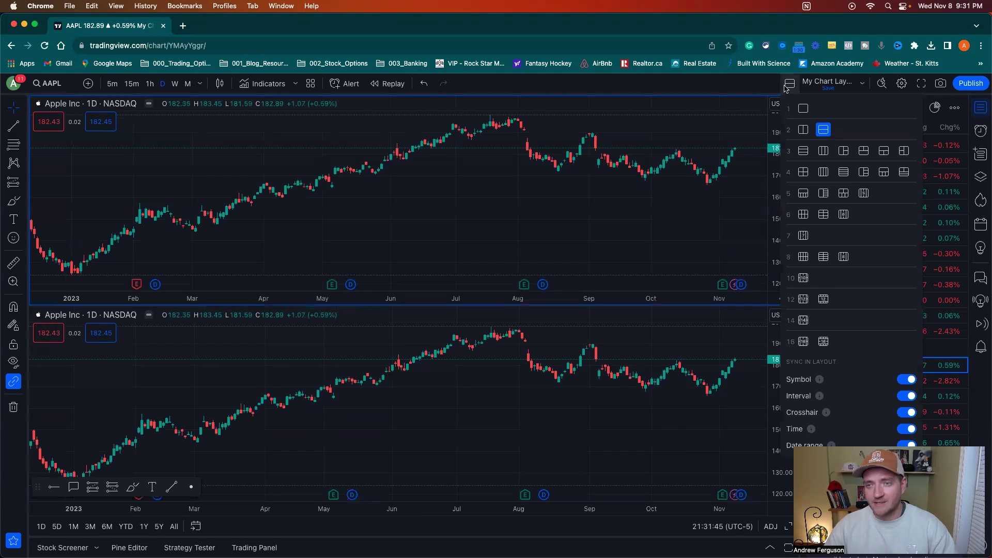
pyautogui.click(801, 130)
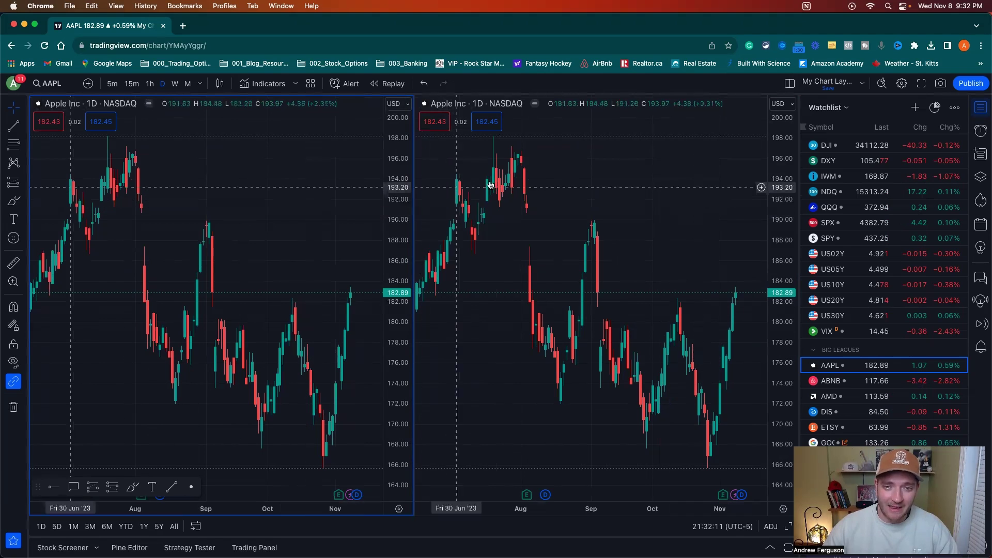
# Load ABNB from the watchlist into the synced charts and compare its longer price history in both
pyautogui.click(555, 179)
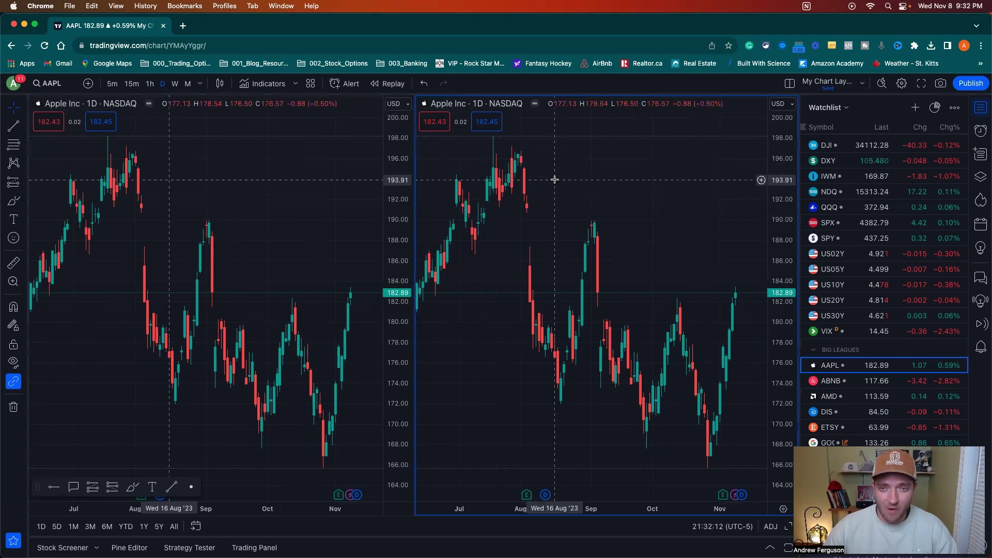
pyautogui.click(305, 183)
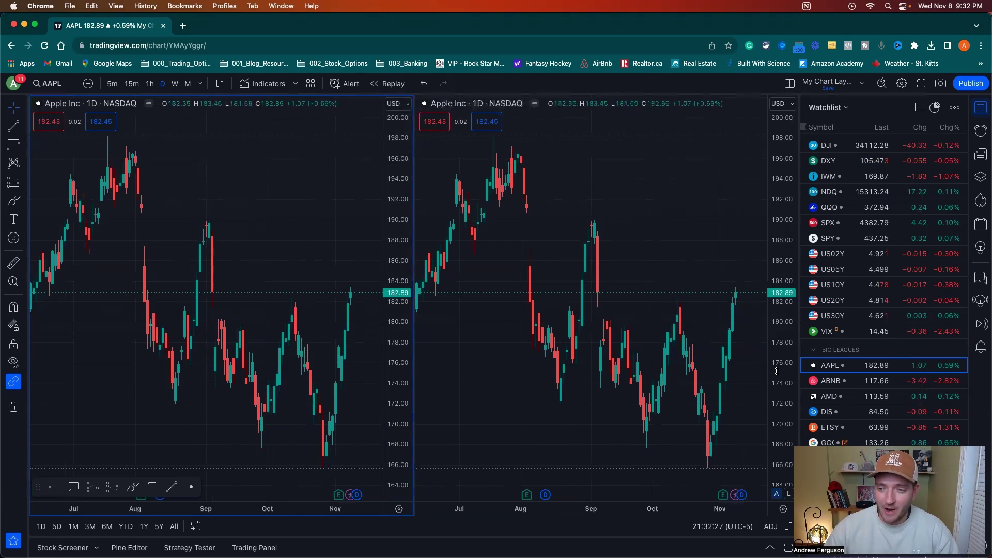
pyautogui.press('Down')
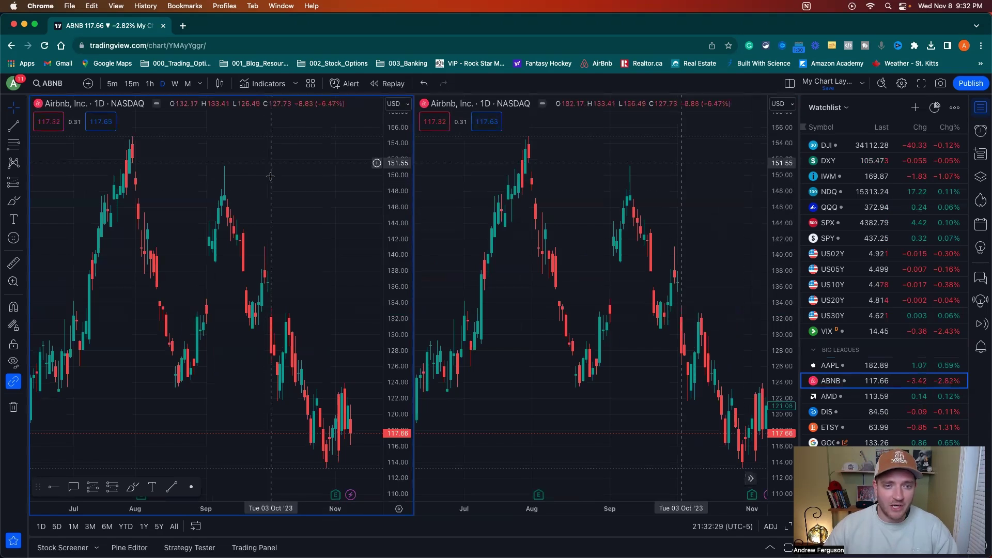
pyautogui.scroll(-4, 341, 204)
pyautogui.scroll(-6, 348, 206)
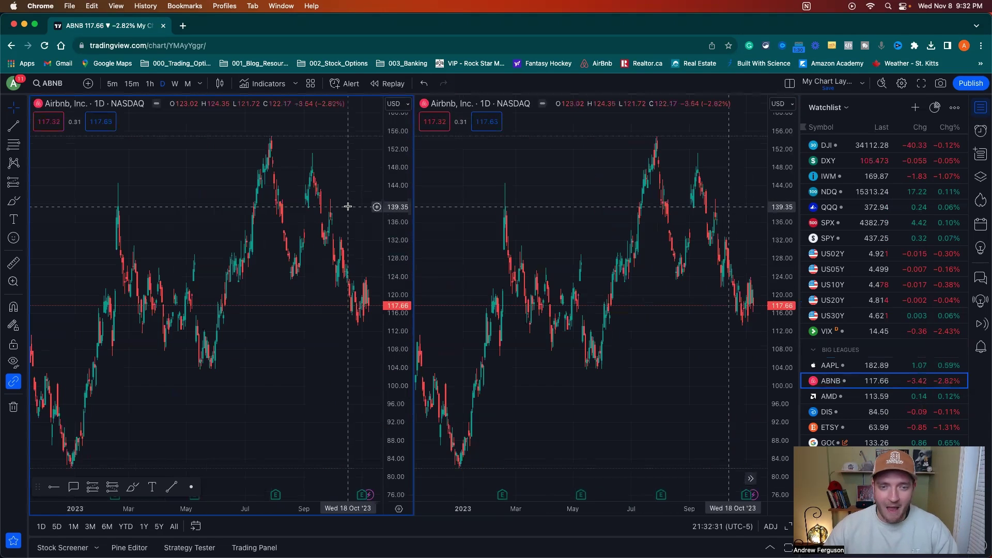
pyautogui.scroll(-2, 347, 207)
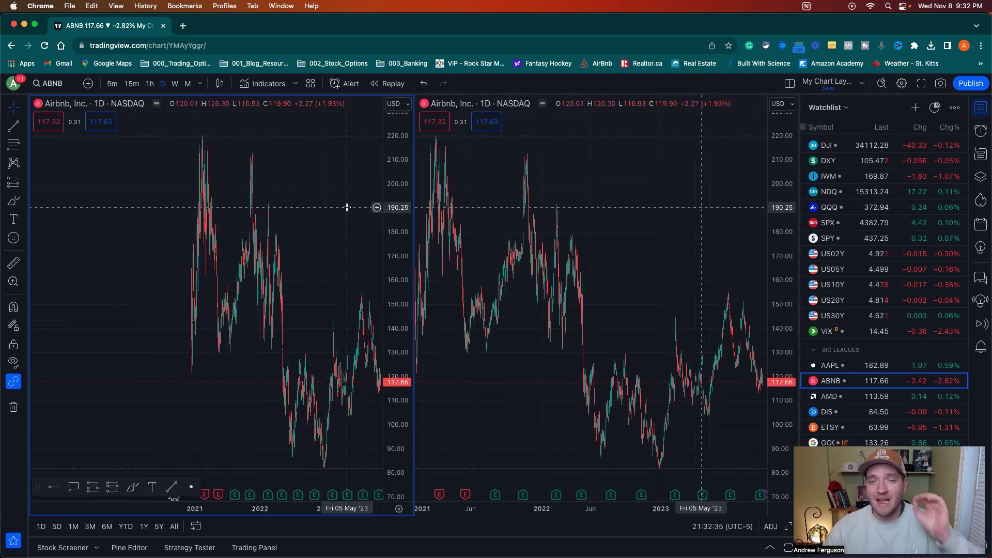
pyautogui.scroll(5, 347, 207)
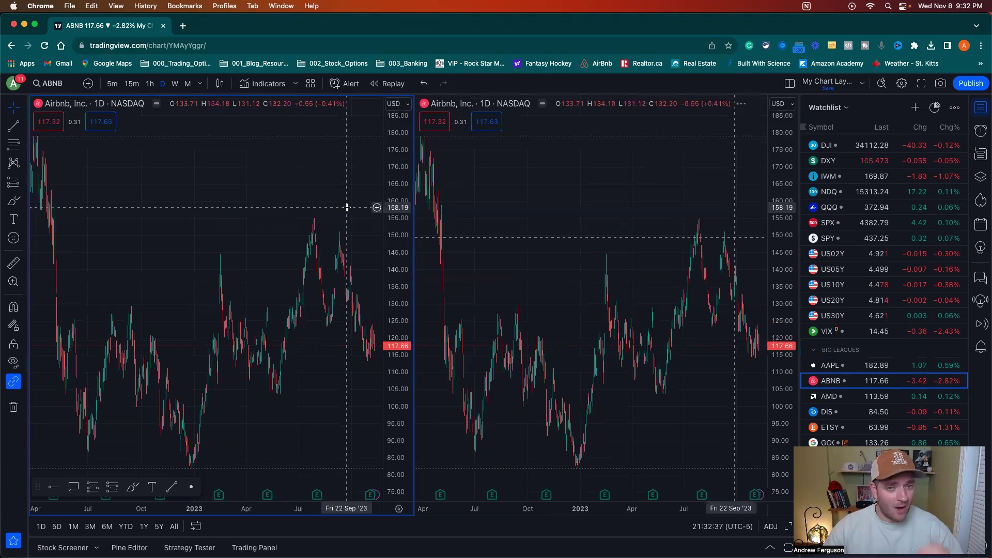
pyautogui.scroll(3, 315, 184)
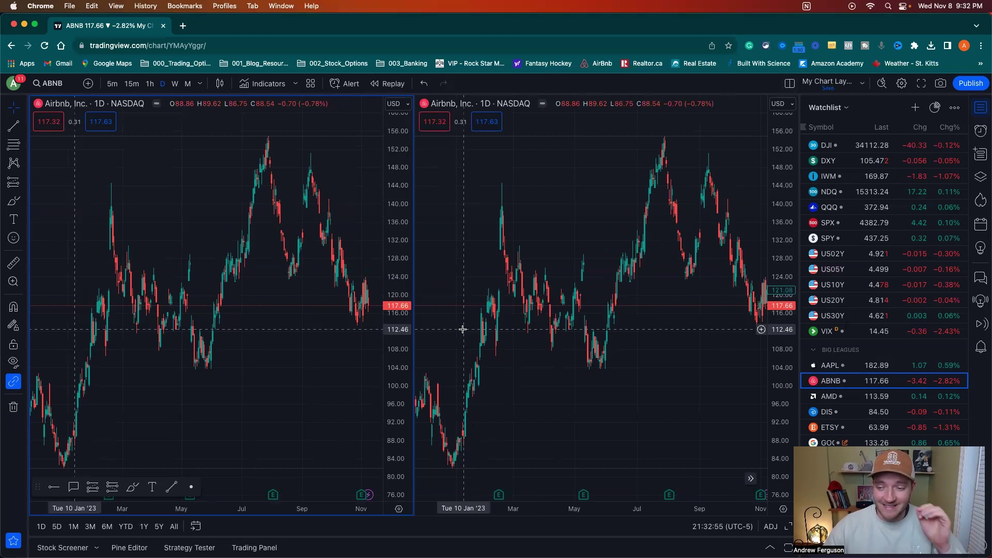
# Turn off symbol syncing between the two charts in the layout
pyautogui.click(791, 84)
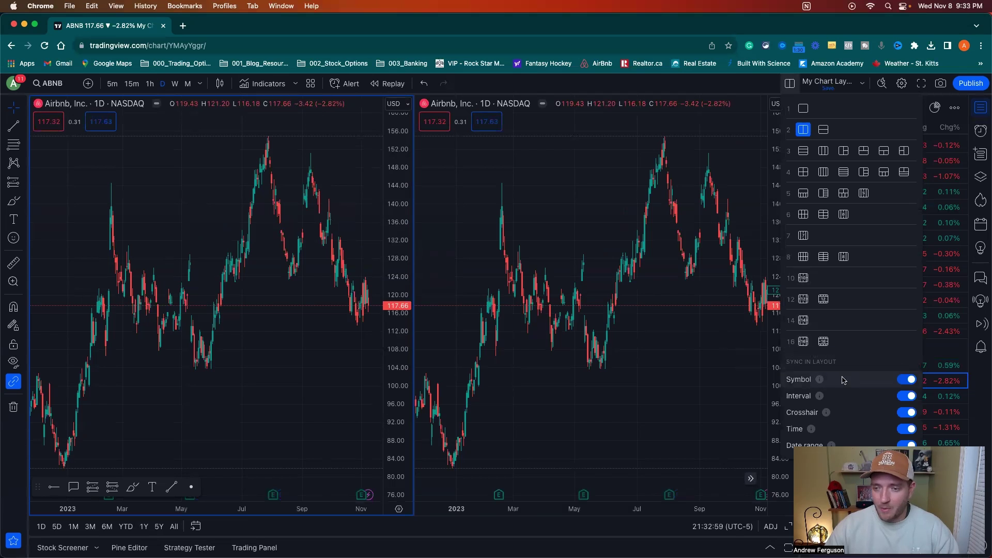
pyautogui.click(904, 382)
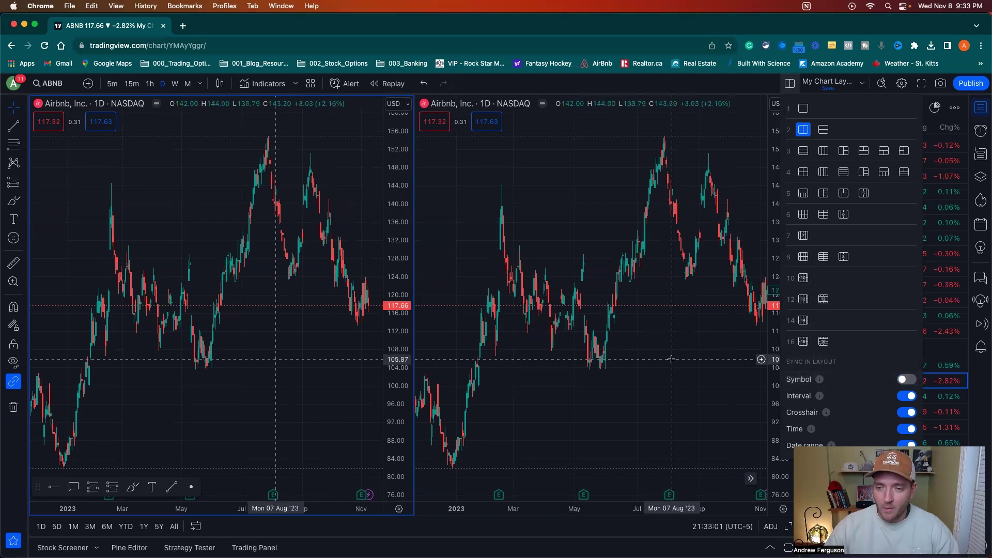
pyautogui.click(421, 351)
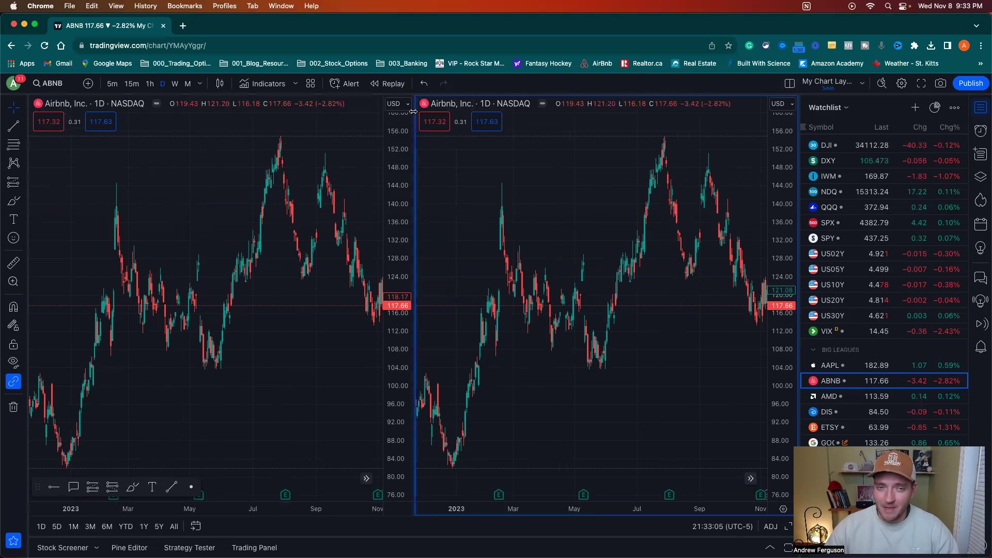
# Set the left chart's symbol to AAPL, testing the independent symbol by switching it to ABNB and back to AAPL
pyautogui.click(178, 151)
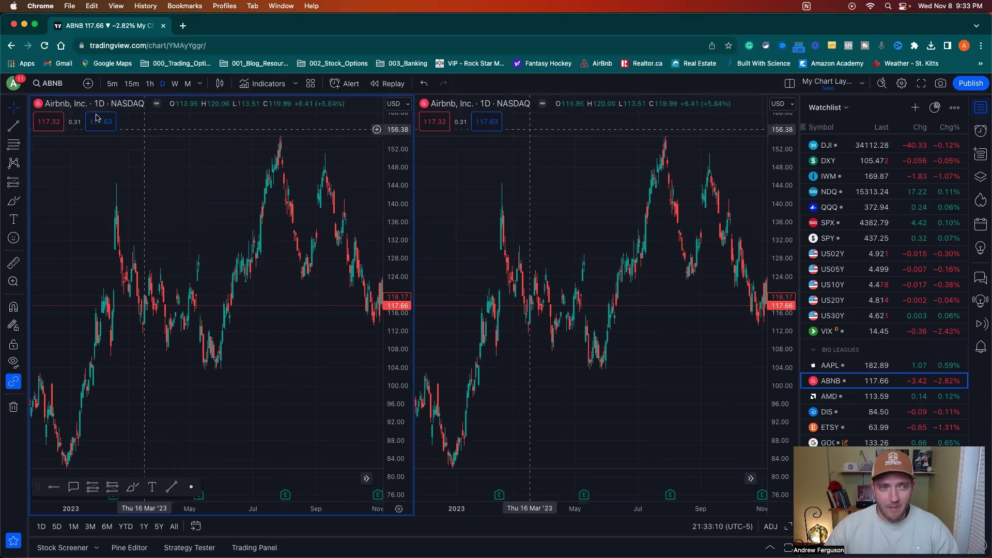
pyautogui.click(64, 105)
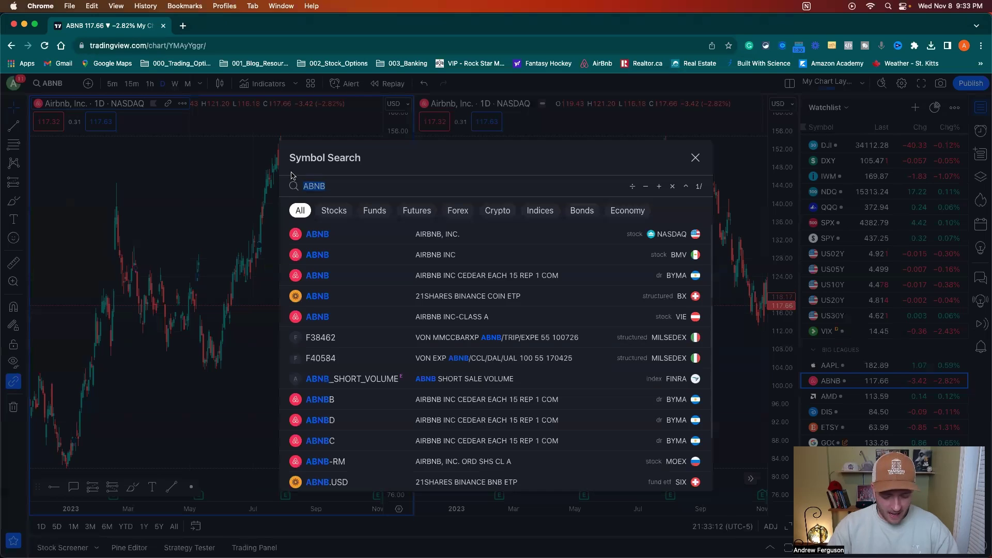
pyautogui.write('APPLE')
pyautogui.click(403, 234)
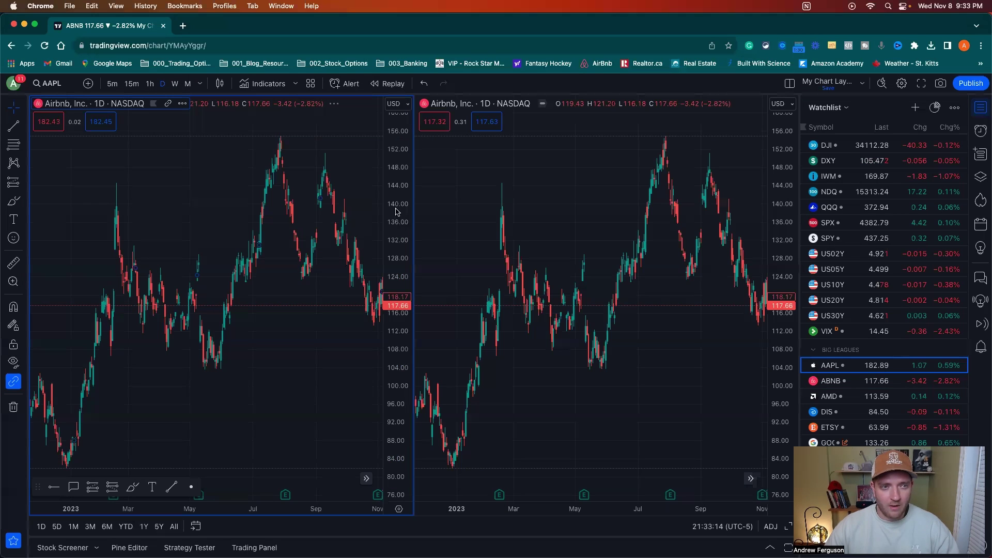
pyautogui.click(834, 382)
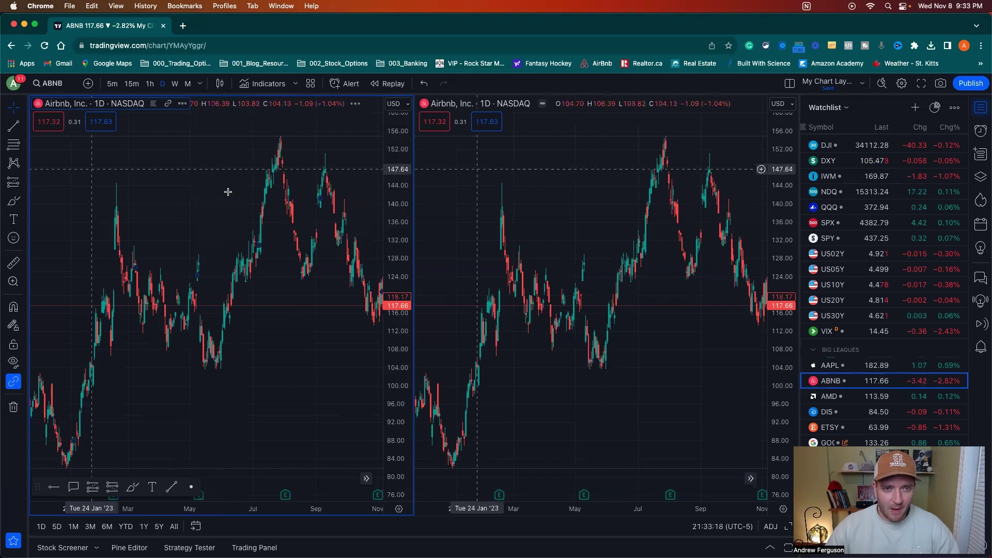
pyautogui.click(830, 366)
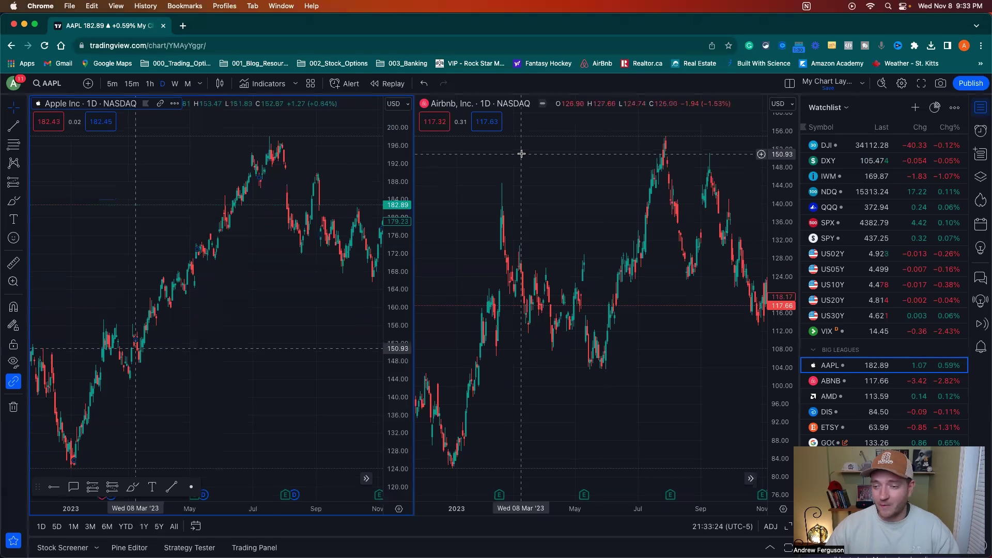
# Change the right chart's symbol to AAPL
pyautogui.click(485, 162)
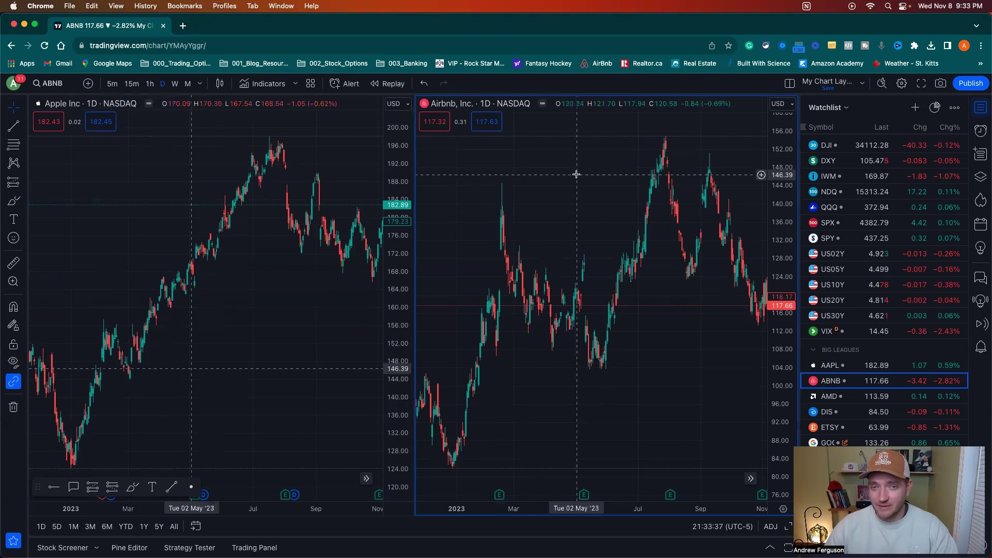
pyautogui.hotkey('shift', 'space')
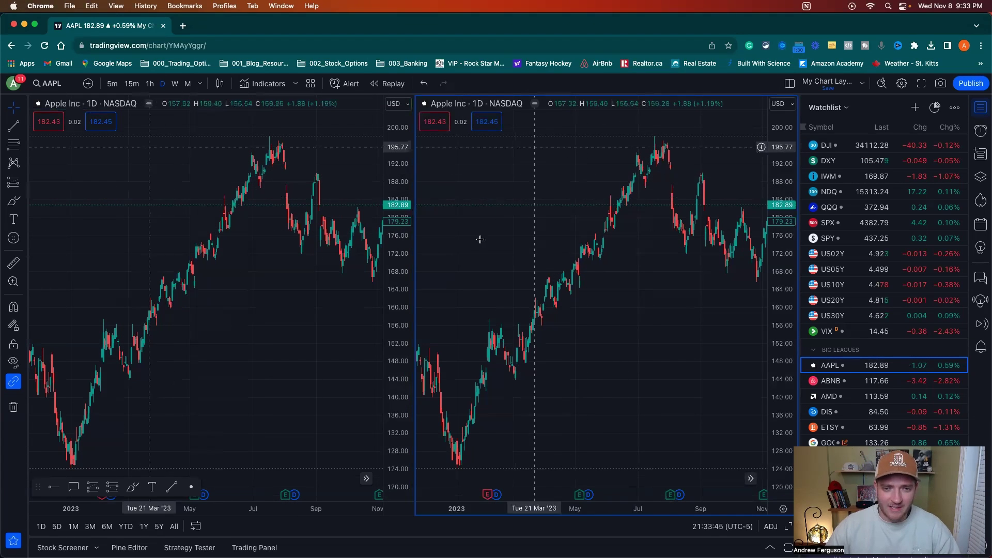
# Turn off crosshair syncing in the layout and check the crosshair on each chart
pyautogui.click(790, 84)
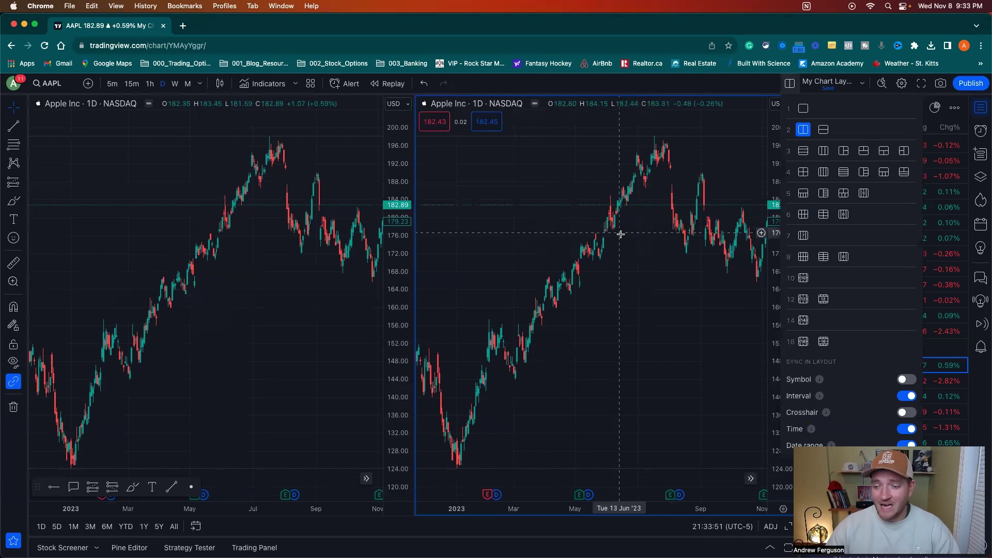
pyautogui.click(226, 169)
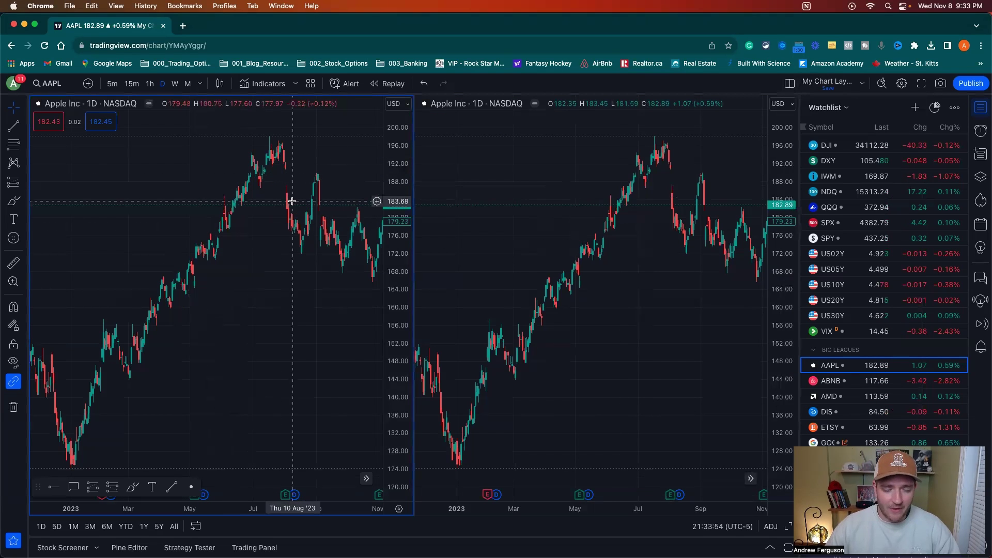
pyautogui.click(542, 181)
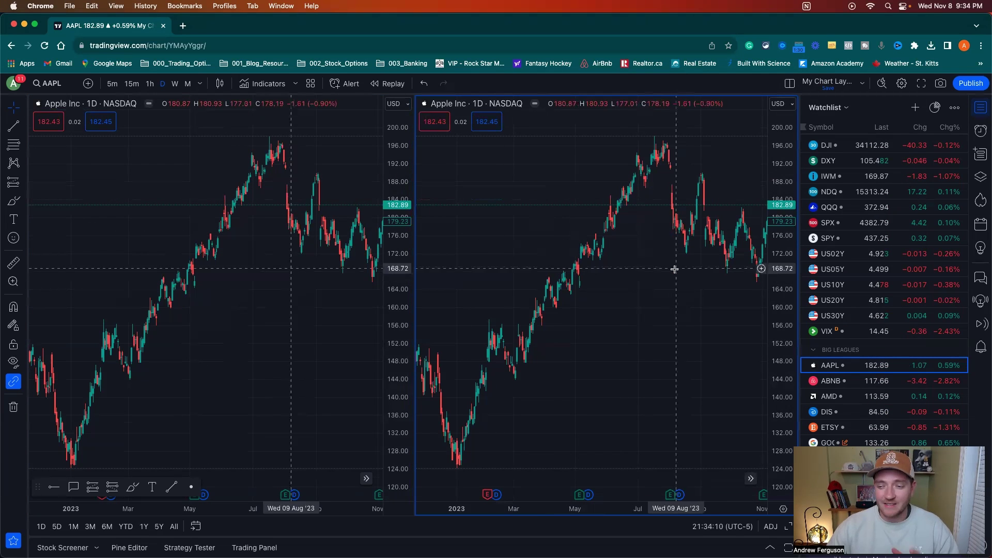
# Change the synced charts' interval to 40 minutes and after that to 15 minutes
pyautogui.click(479, 105)
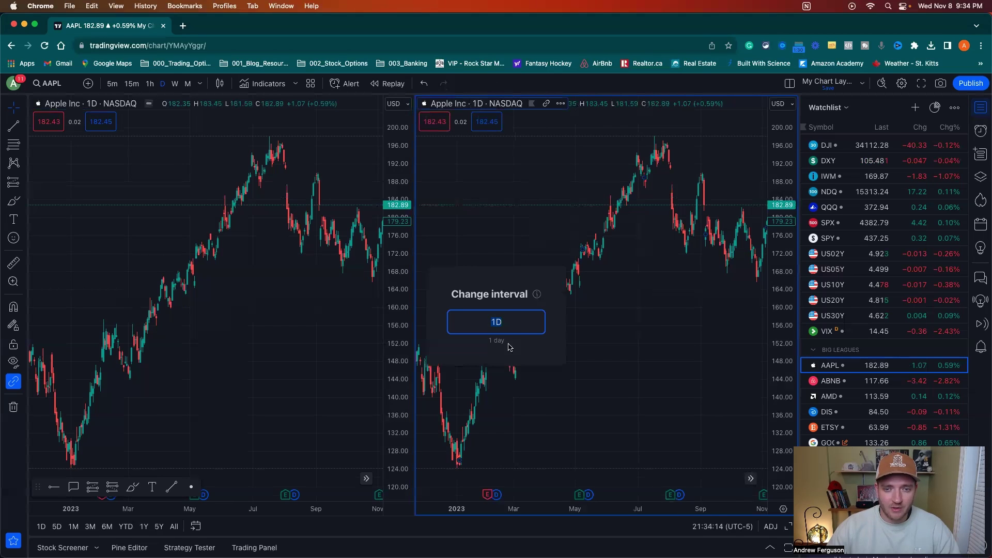
pyautogui.press('Return')
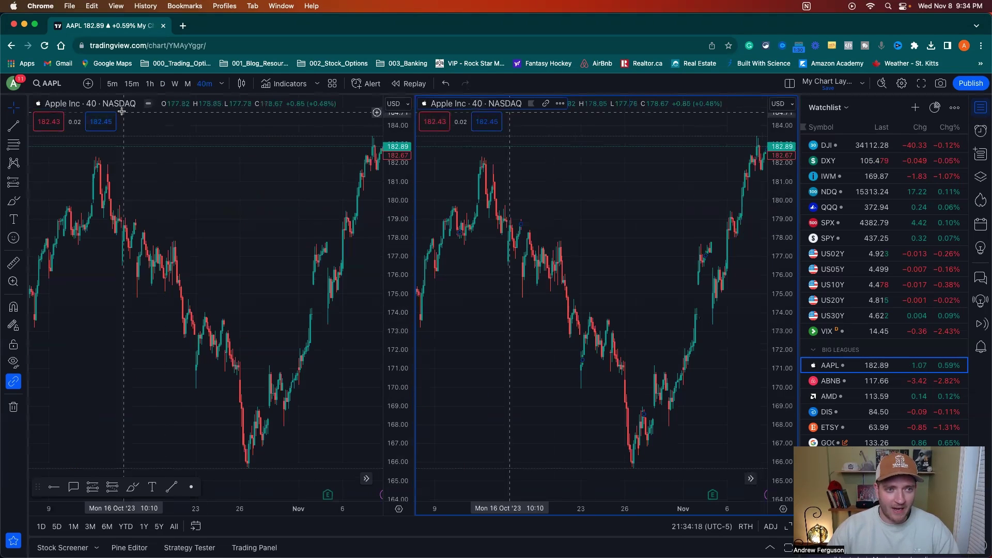
pyautogui.click(133, 86)
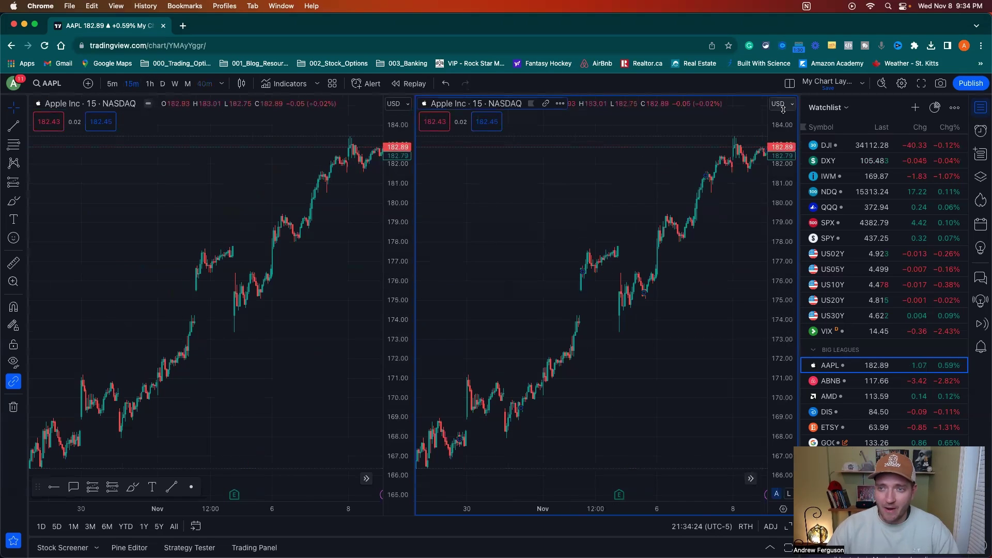
# Turn off interval syncing in the layout and set the right chart's interval to 60 (1 hour)
pyautogui.click(790, 85)
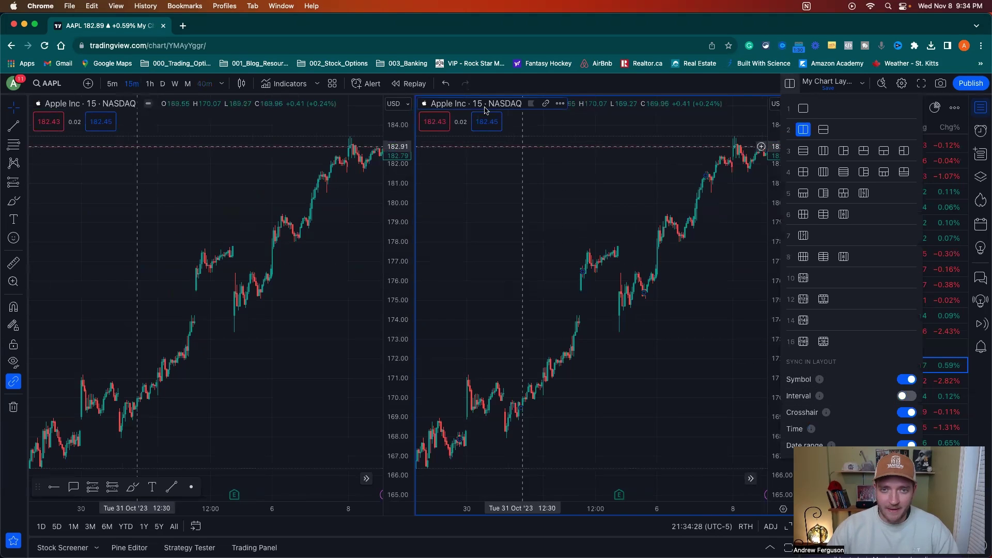
pyautogui.click(482, 135)
pyautogui.click(477, 104)
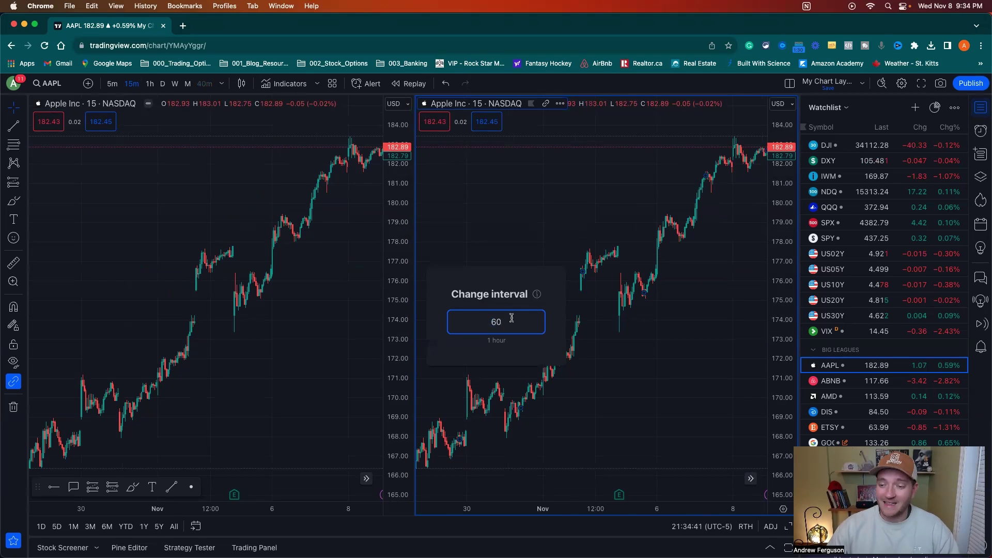
pyautogui.press('Return')
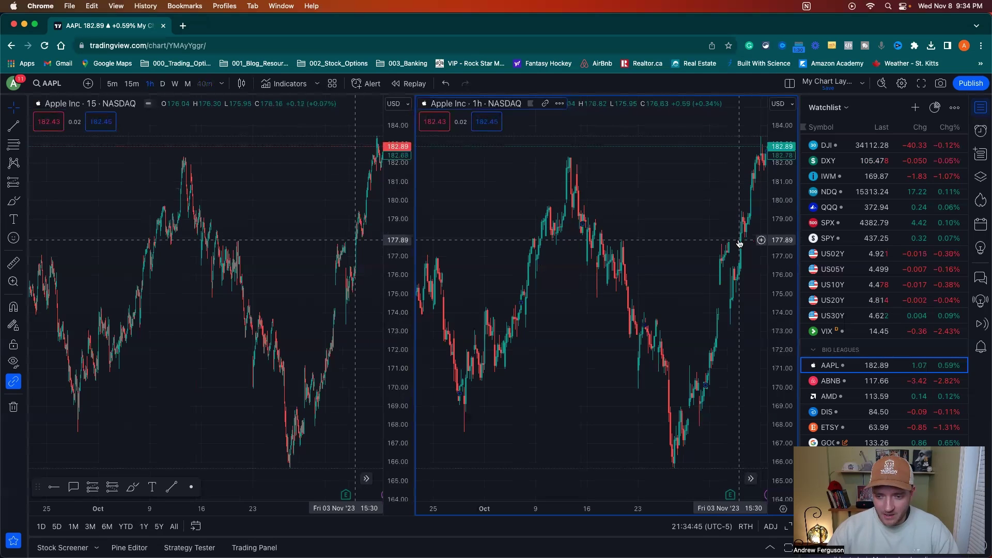
pyautogui.scroll(5, 694, 348)
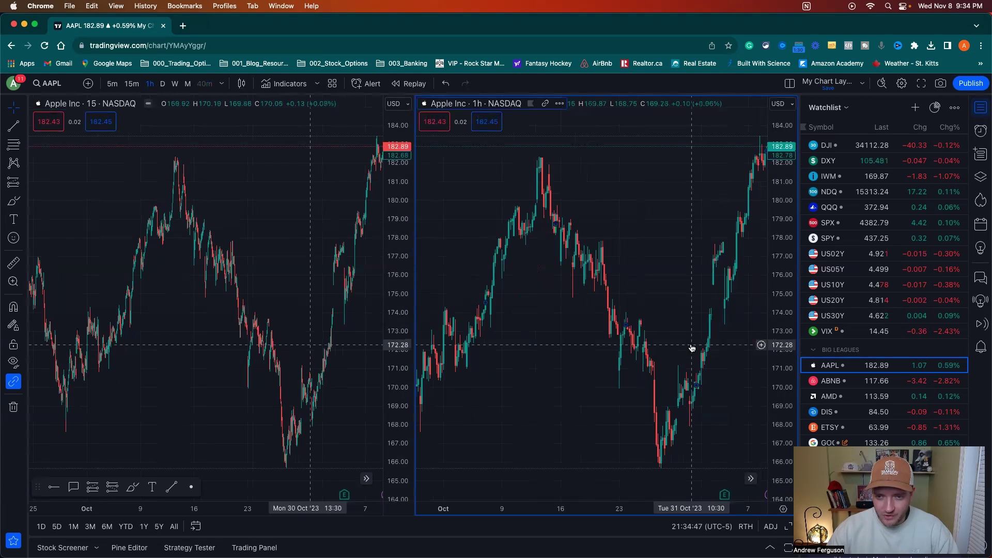
pyautogui.scroll(5, 685, 202)
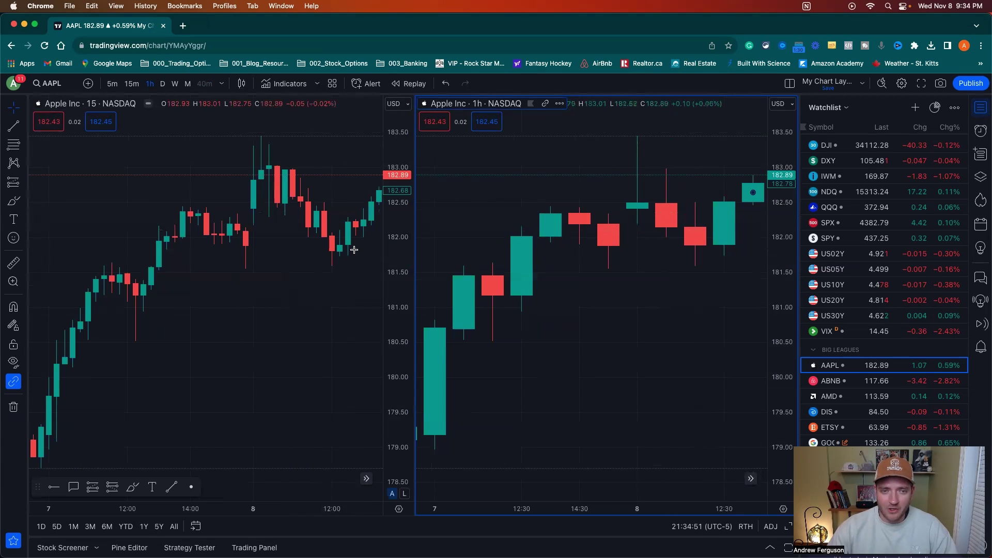
pyautogui.click(307, 285)
pyautogui.click(655, 270)
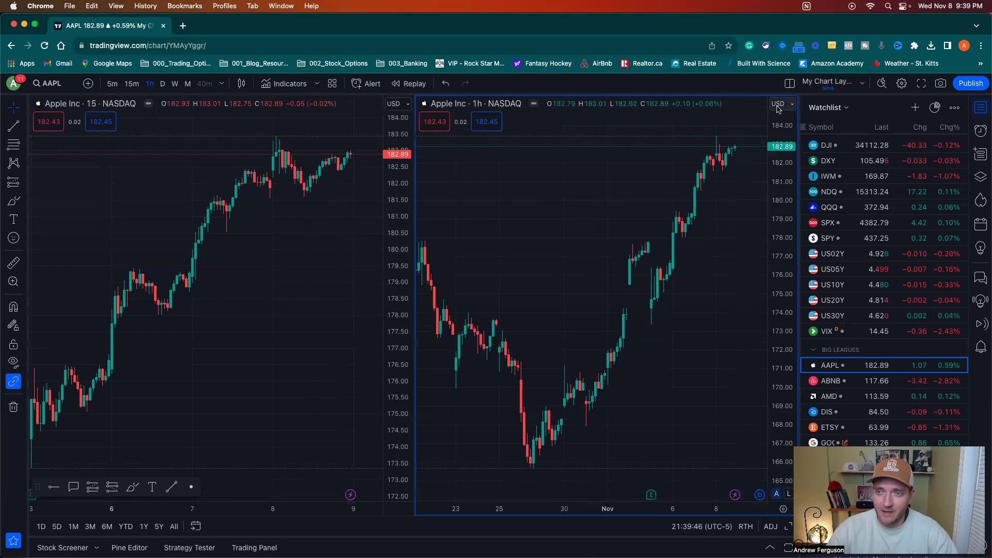
# Try date range syncing on the two charts, ending with Time syncing on and Date range syncing off in the layout
pyautogui.click(789, 83)
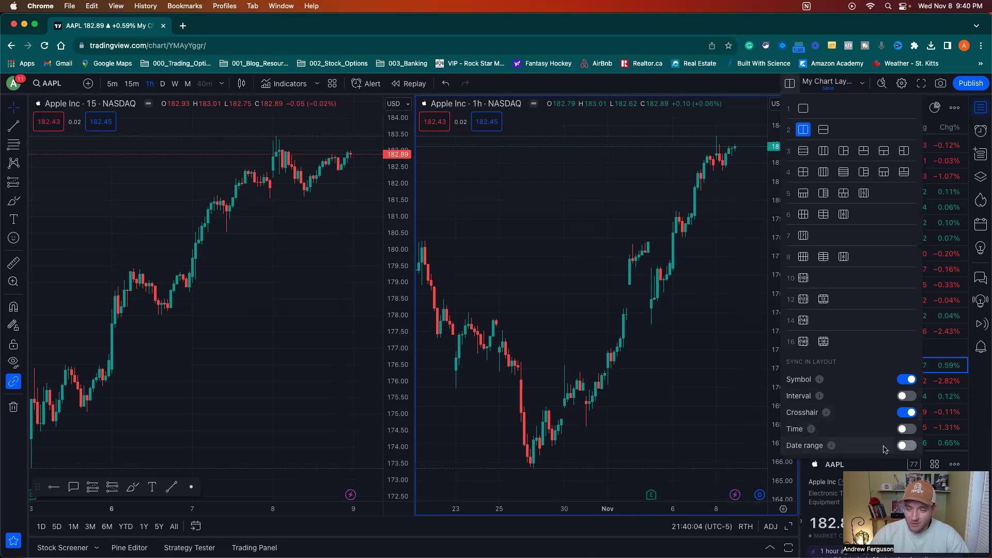
pyautogui.click(906, 445)
pyautogui.scroll(-4, 501, 462)
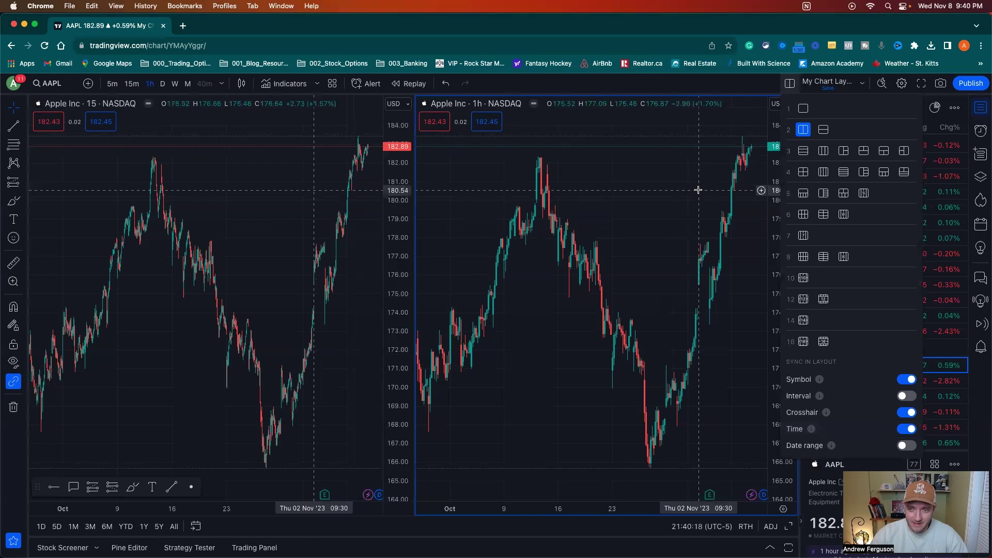
# Reset the chart view of the right chart and the left chart, ending with the right chart active
pyautogui.click(657, 169)
pyautogui.rightClick(662, 177)
pyautogui.click(668, 182)
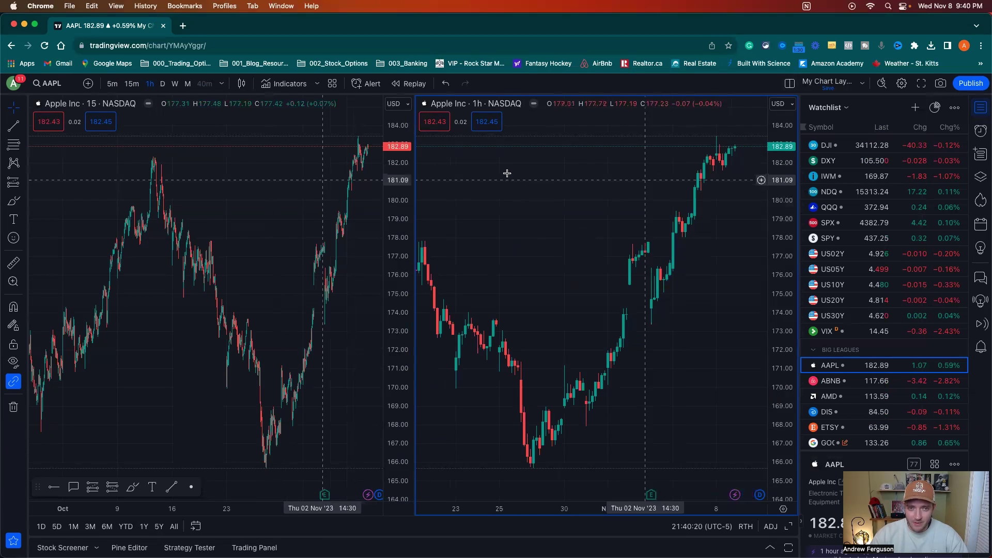
pyautogui.click(238, 167)
pyautogui.hotkey('alt', 'r')
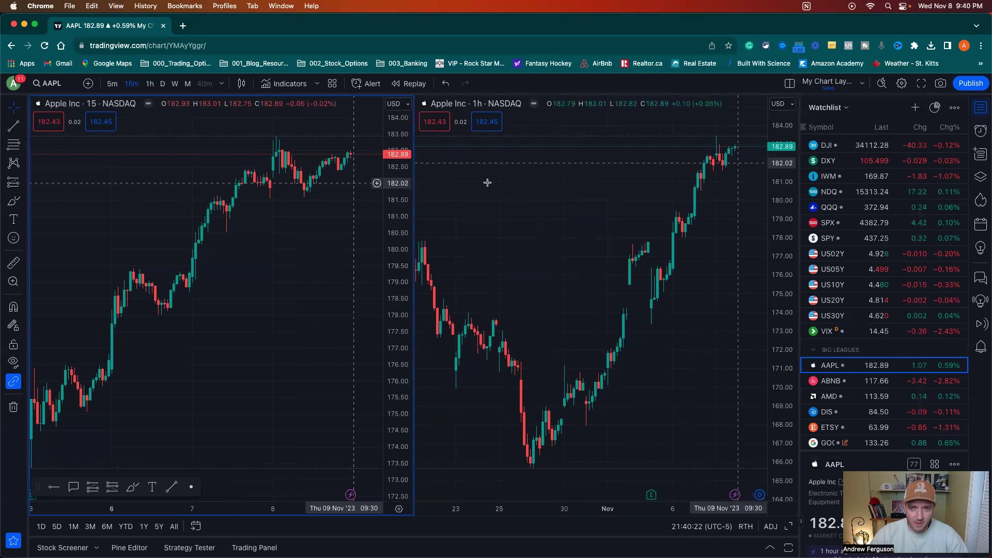
pyautogui.click(655, 166)
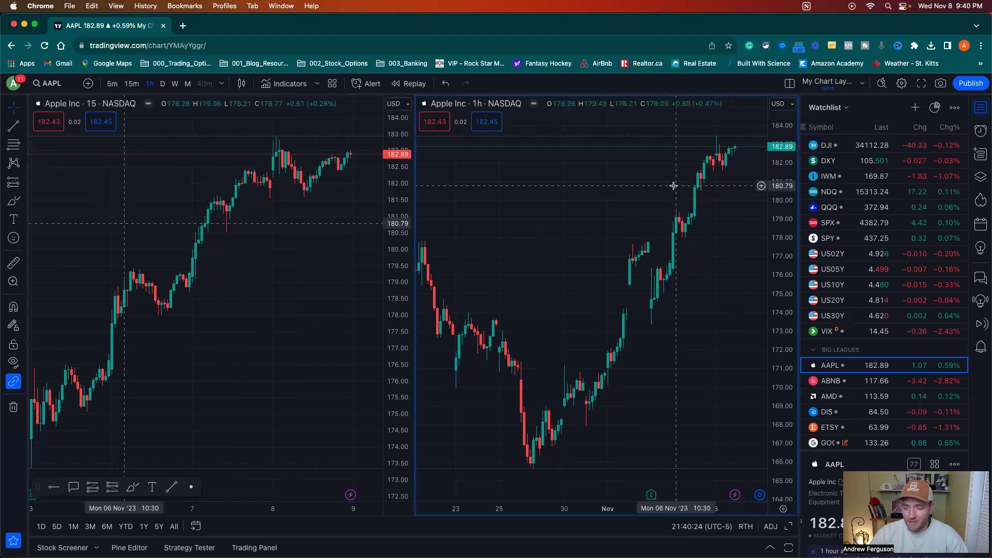
# Zoom the right chart out to late 2022 and pick candles in December and October to check time syncing on the left chart
pyautogui.scroll(-10, 667, 205)
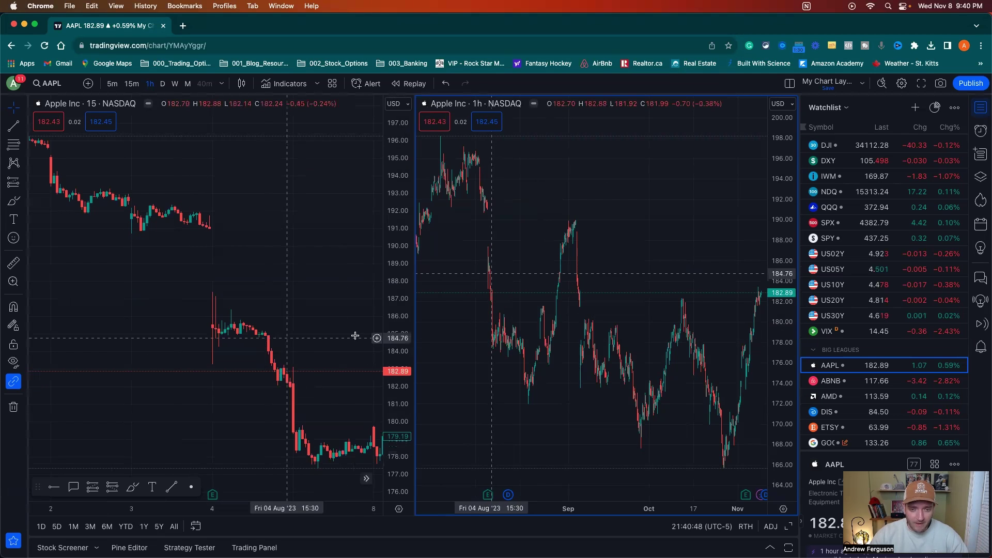
pyautogui.scroll(-6, 523, 311)
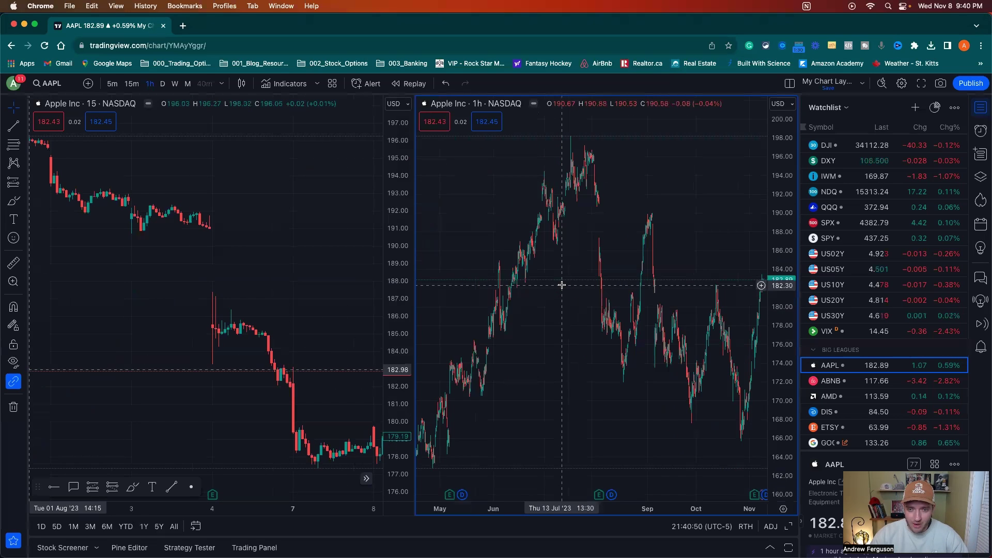
pyautogui.scroll(-1, 561, 289)
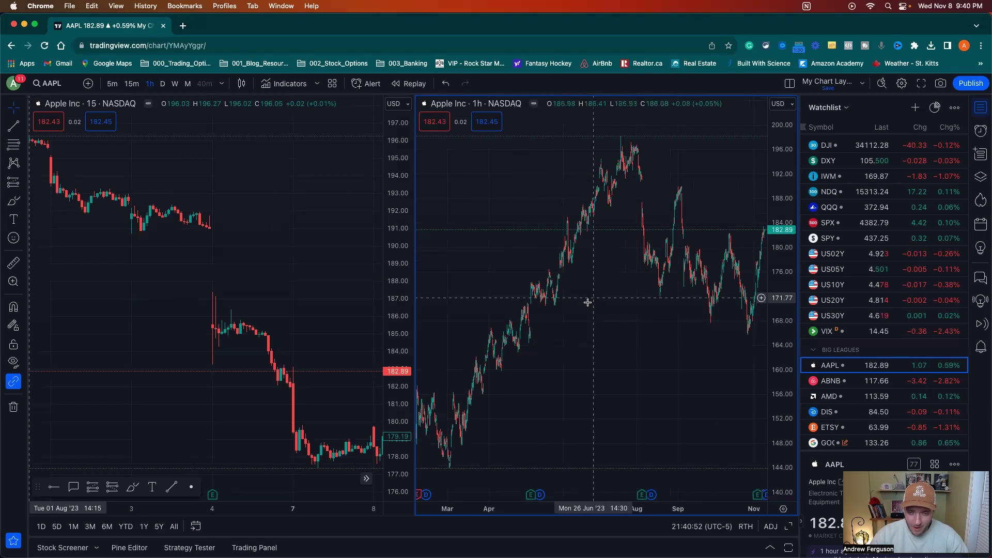
pyautogui.hscroll(-10, 519, 365)
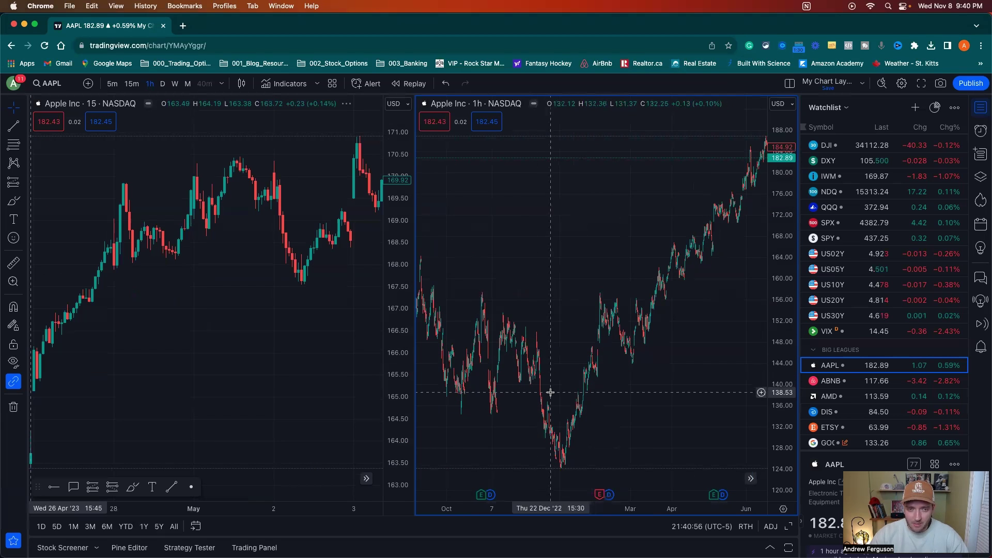
pyautogui.click(545, 297)
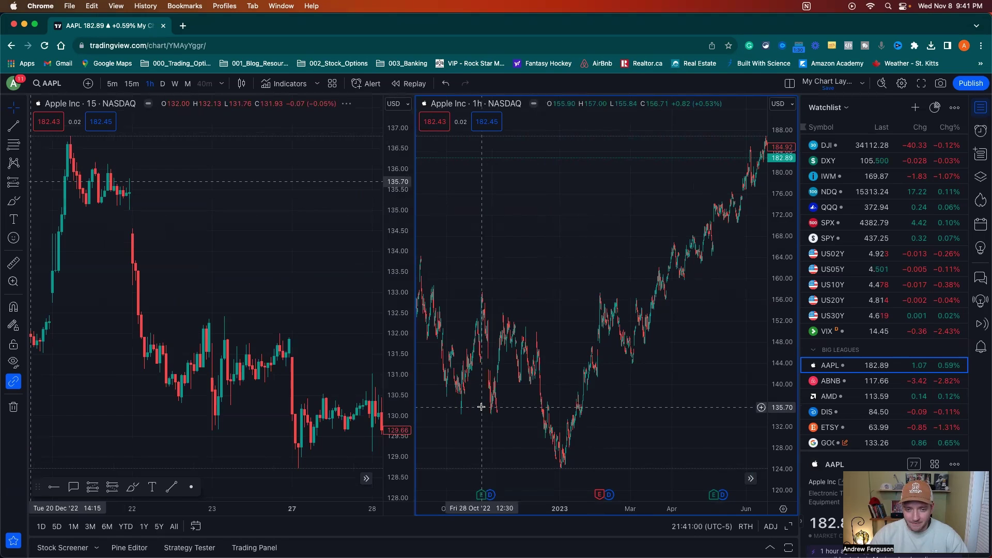
pyautogui.click(481, 407)
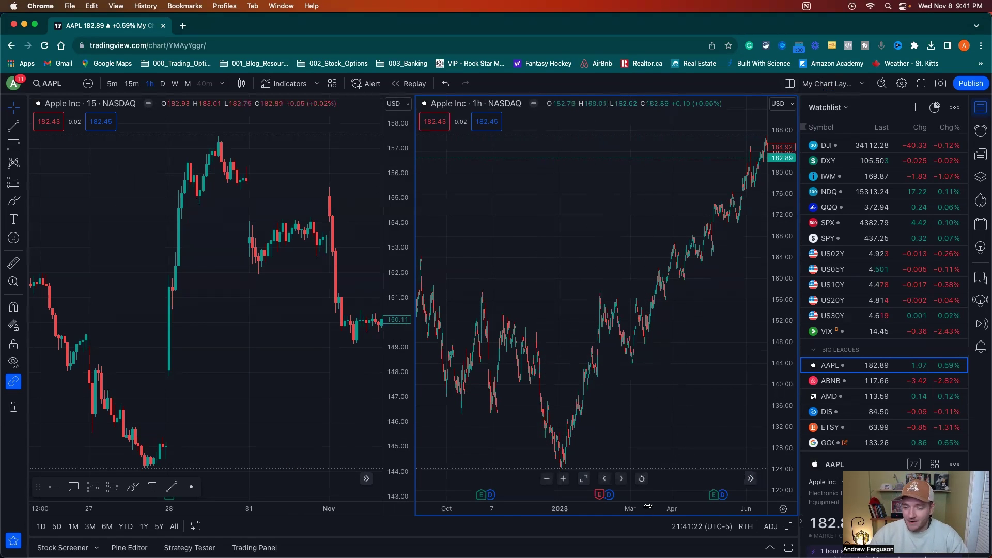
# Turn on date range syncing in the layout and reset the right chart's view
pyautogui.click(789, 84)
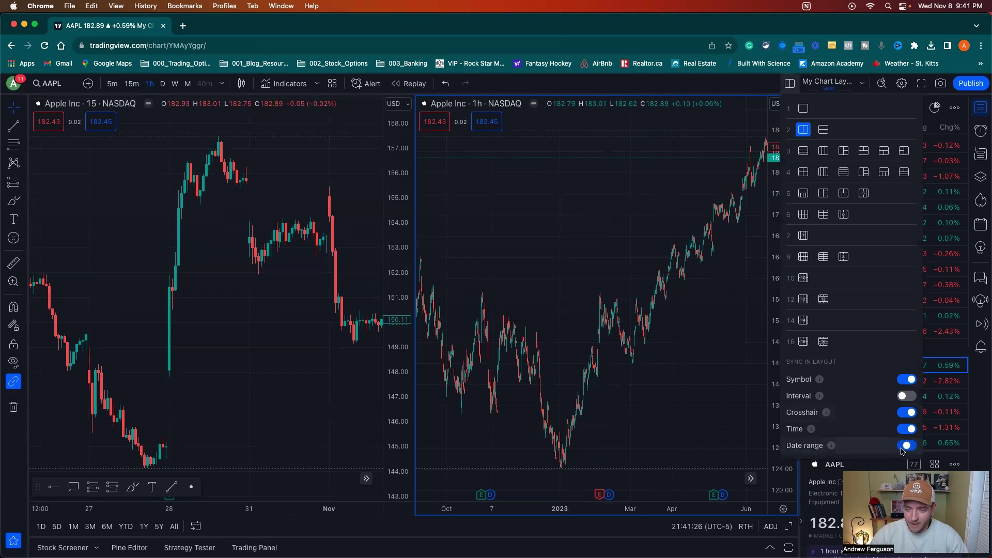
pyautogui.click(581, 237)
pyautogui.rightClick(553, 238)
pyautogui.click(578, 248)
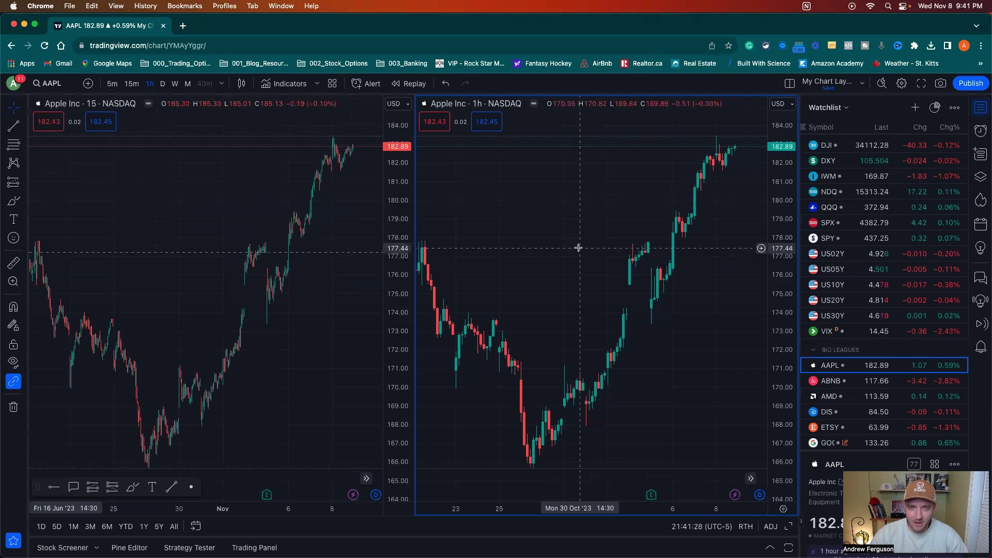
# Zoom both charts out and back in to examine how date range syncing matches their visible periods
pyautogui.scroll(-10, 584, 256)
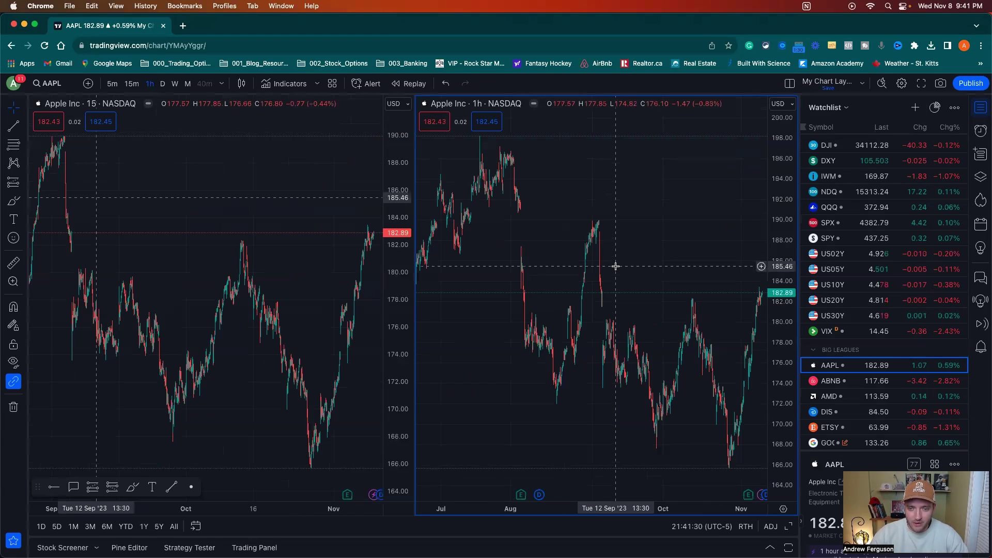
pyautogui.scroll(-3, 615, 266)
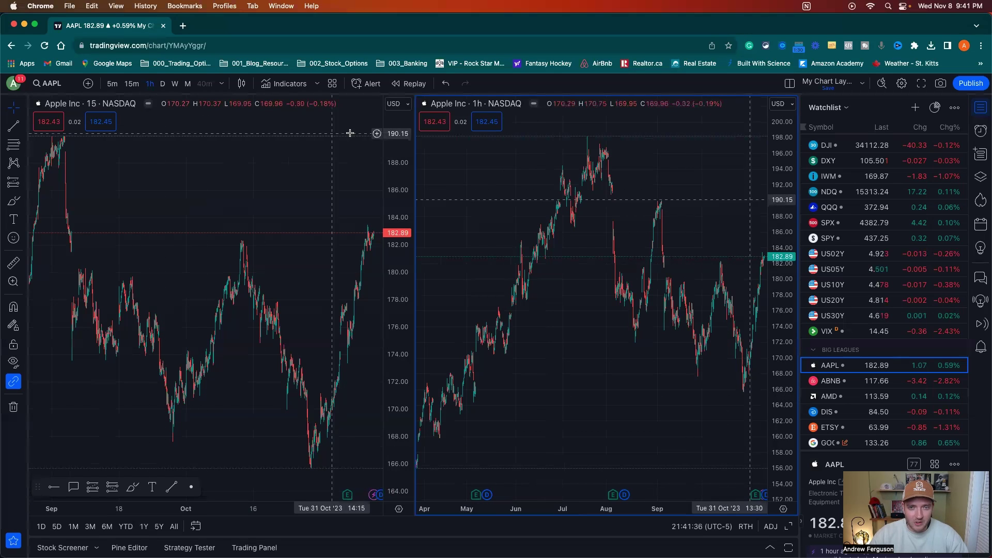
pyautogui.scroll(-3, 571, 321)
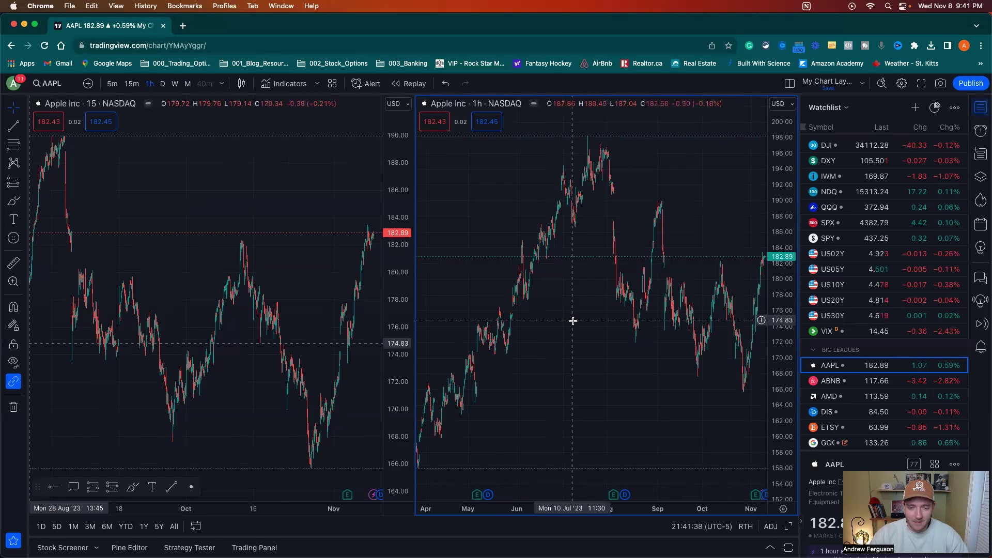
pyautogui.click(301, 296)
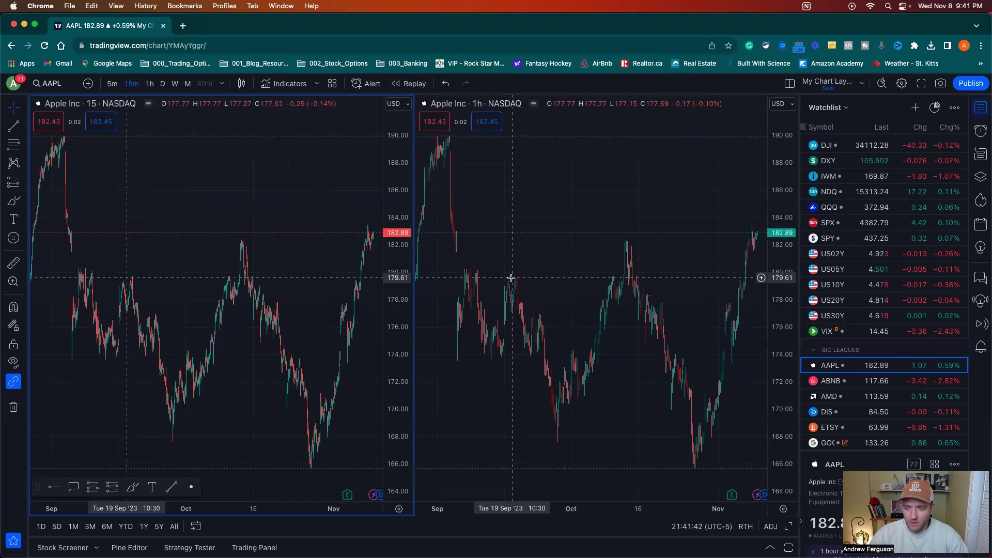
pyautogui.scroll(5, 70, 131)
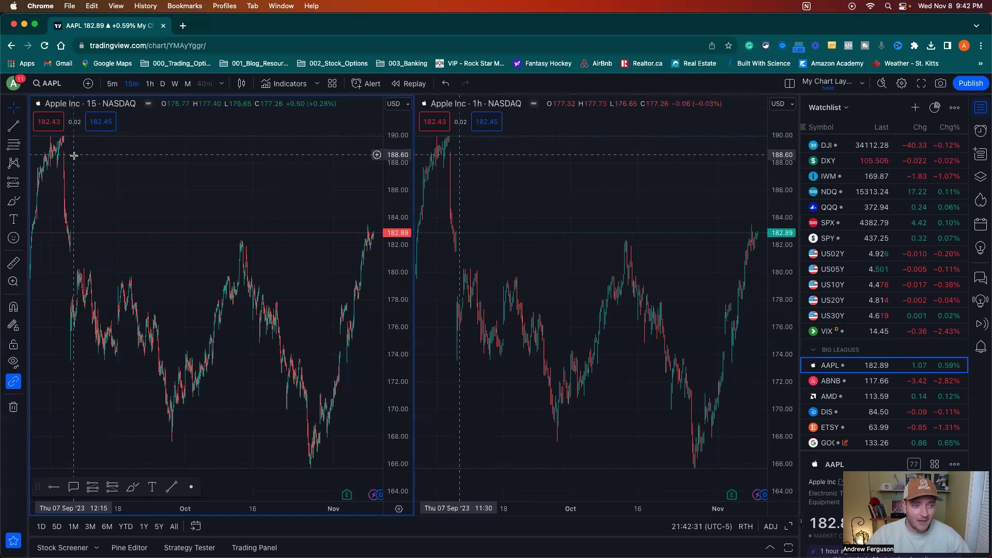
pyautogui.click(496, 185)
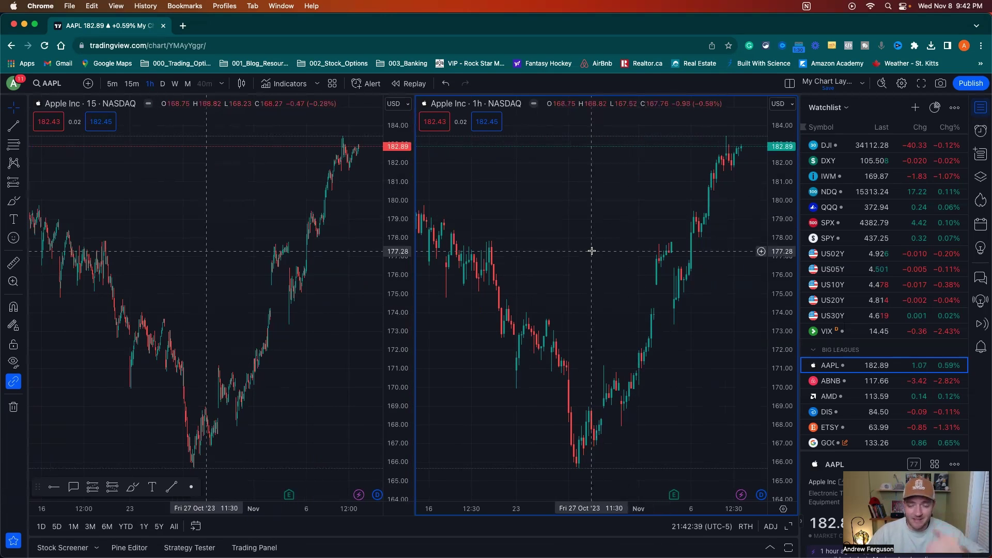
pyautogui.scroll(8, 599, 243)
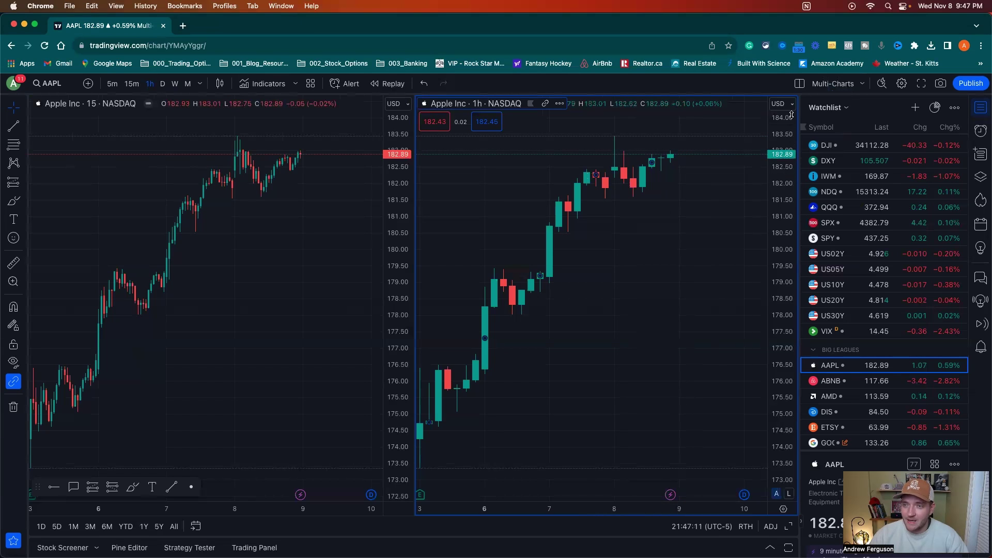
# Load the saved Kick & Flip layout and return to the Multi-Charts layout
pyautogui.click(864, 84)
pyautogui.click(891, 281)
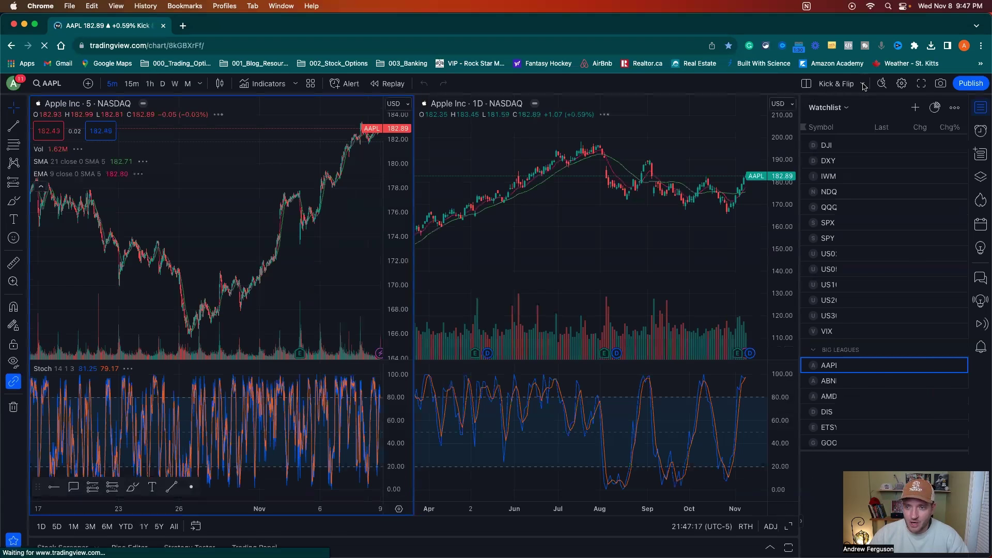
pyautogui.click(863, 84)
pyautogui.click(883, 254)
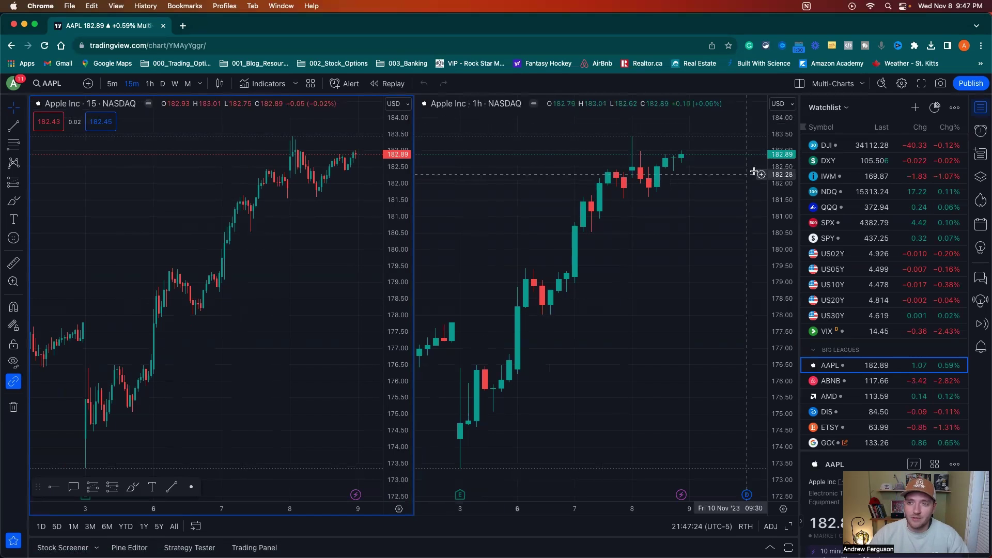
# Create a new chart layout and split it into two side-by-side charts
pyautogui.click(865, 84)
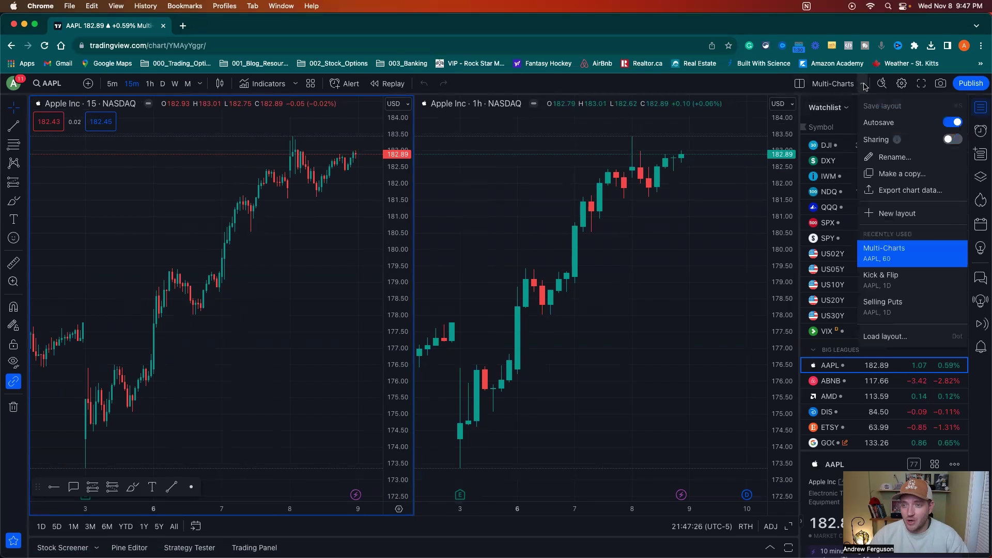
pyautogui.click(880, 214)
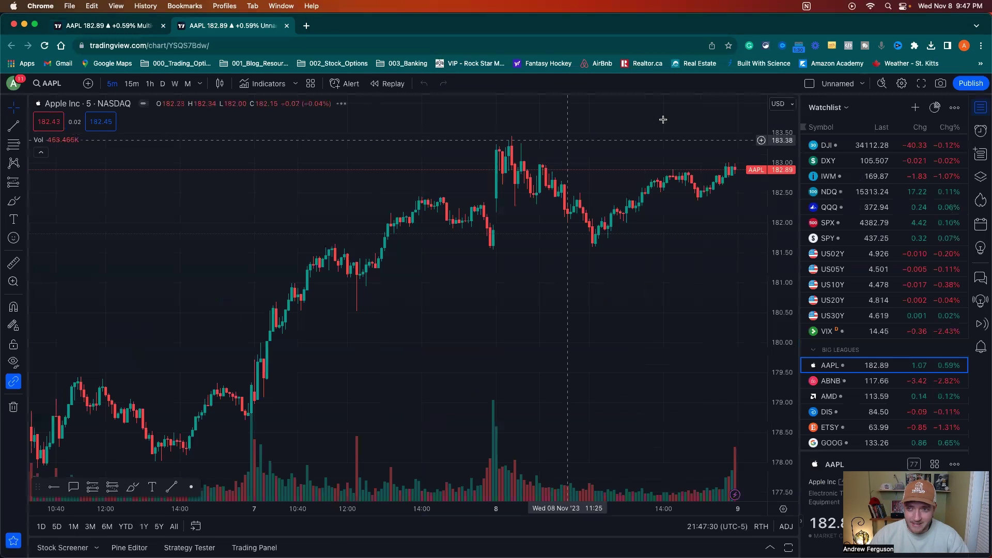
pyautogui.click(809, 83)
pyautogui.click(822, 130)
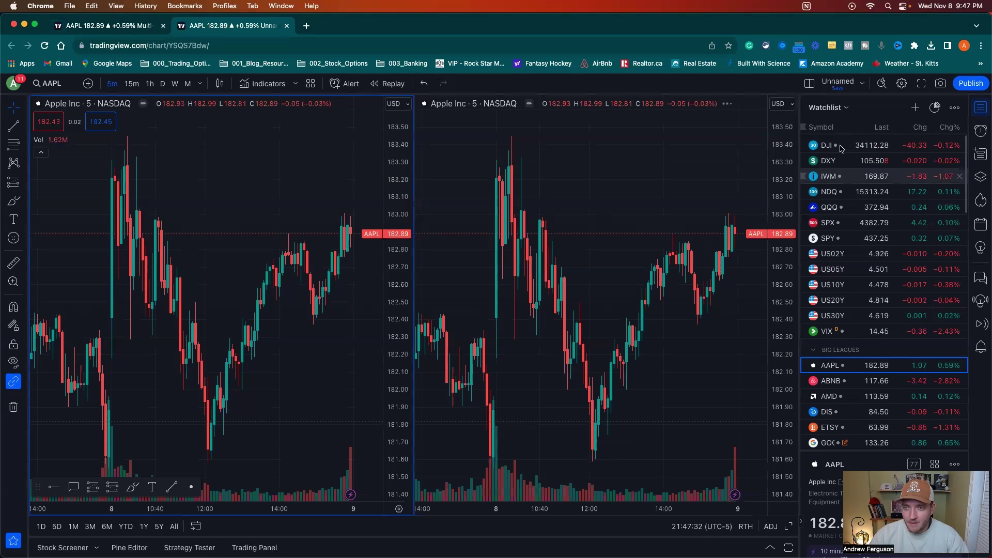
# Turn on symbol, interval, crosshair, time and date range syncing in the new layout and save it
pyautogui.click(809, 83)
pyautogui.click(924, 379)
pyautogui.click(926, 395)
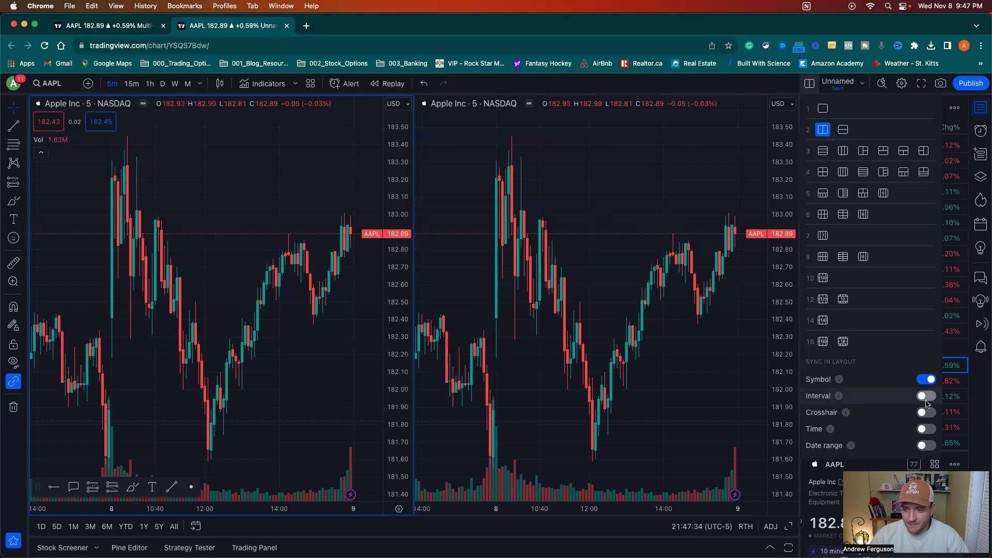
pyautogui.click(926, 413)
pyautogui.click(926, 429)
pyautogui.click(928, 446)
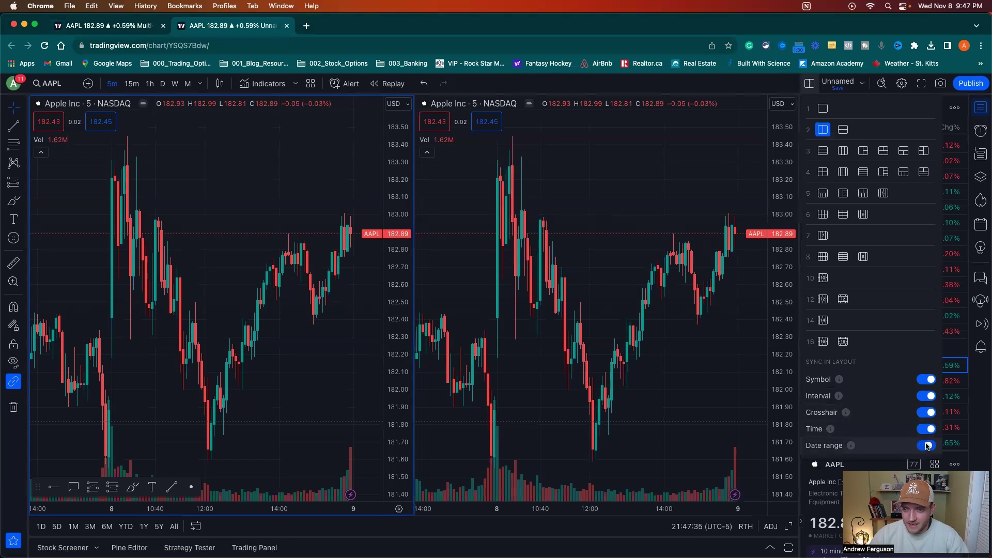
pyautogui.click(841, 89)
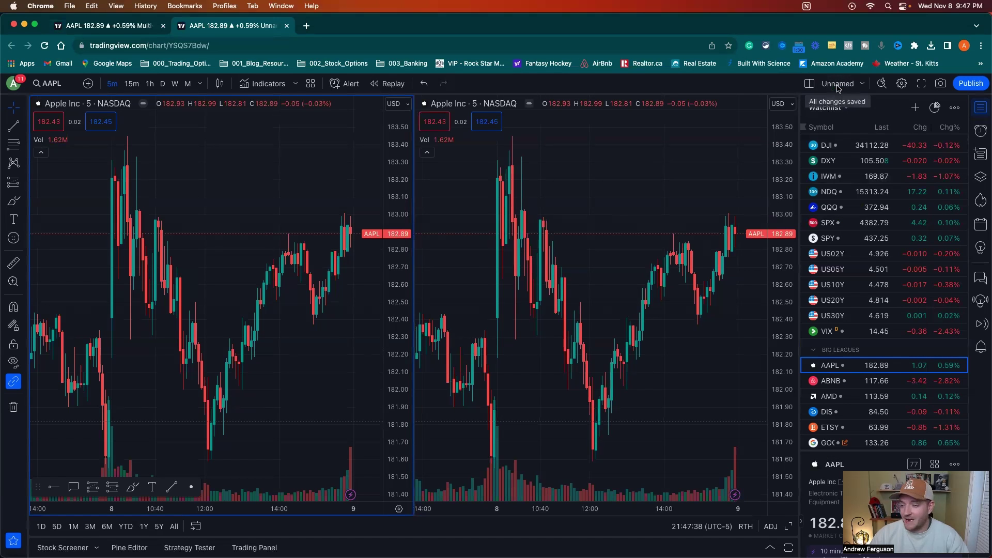